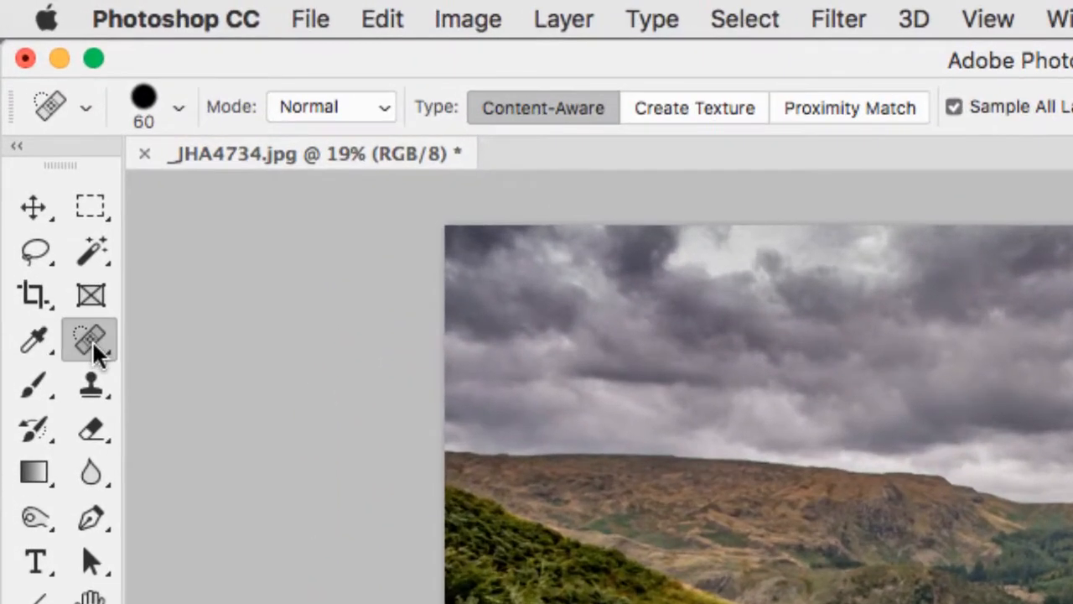
Outline the large boulder and its small neighbouring rock with the Content-Aware Move Tool and move them down-left onto the grass
{"action": "left_click", "coordinate": [92, 340]}
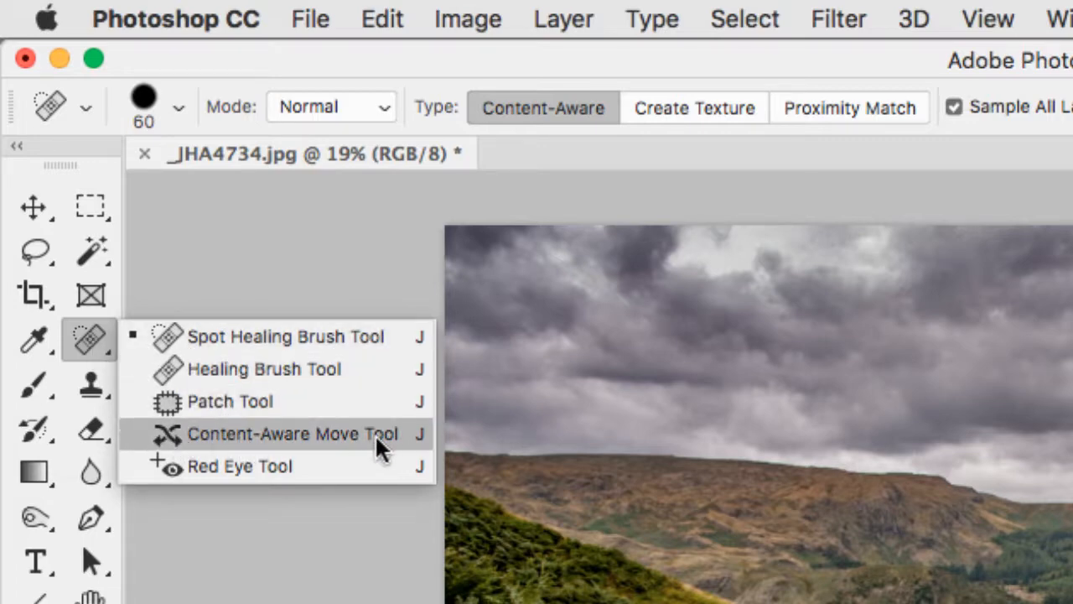
{"action": "left_click", "coordinate": [264, 434]}
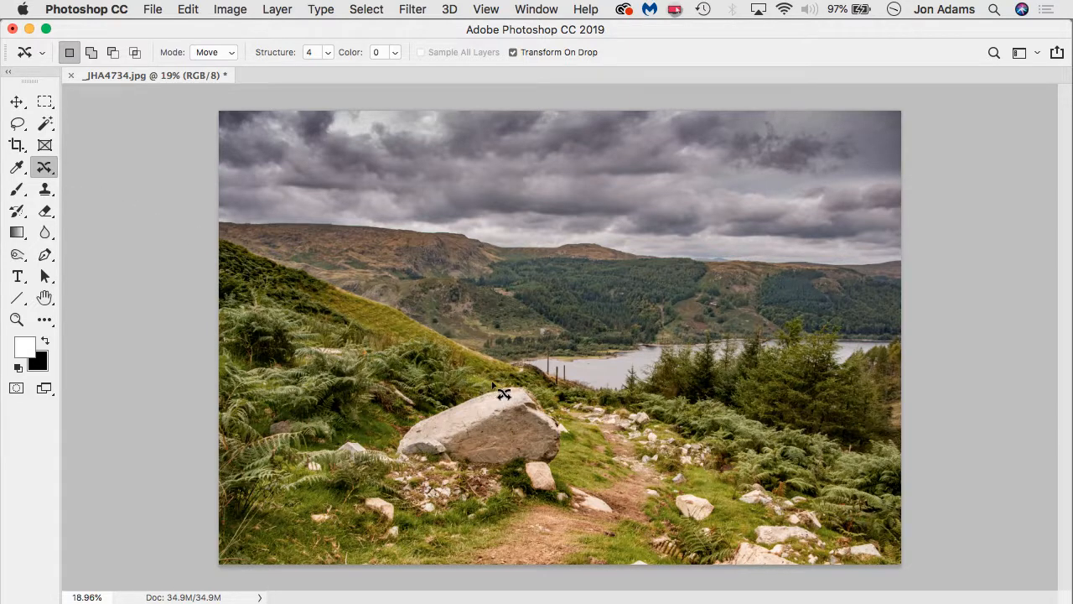
{"action": "mouse_move", "coordinate": [492, 383]}
{"action": "left_mouse_down"}
{"action": "mouse_move", "coordinate": [425, 417]}
{"action": "mouse_move", "coordinate": [386, 454]}
{"action": "mouse_move", "coordinate": [409, 470]}
{"action": "mouse_move", "coordinate": [558, 499]}
{"action": "mouse_move", "coordinate": [578, 431]}
{"action": "mouse_move", "coordinate": [555, 401]}
{"action": "mouse_move", "coordinate": [502, 385]}
{"action": "left_mouse_up"}
{"action": "left_click_drag", "start_coordinate": [502, 434], "coordinate": [401, 470]}
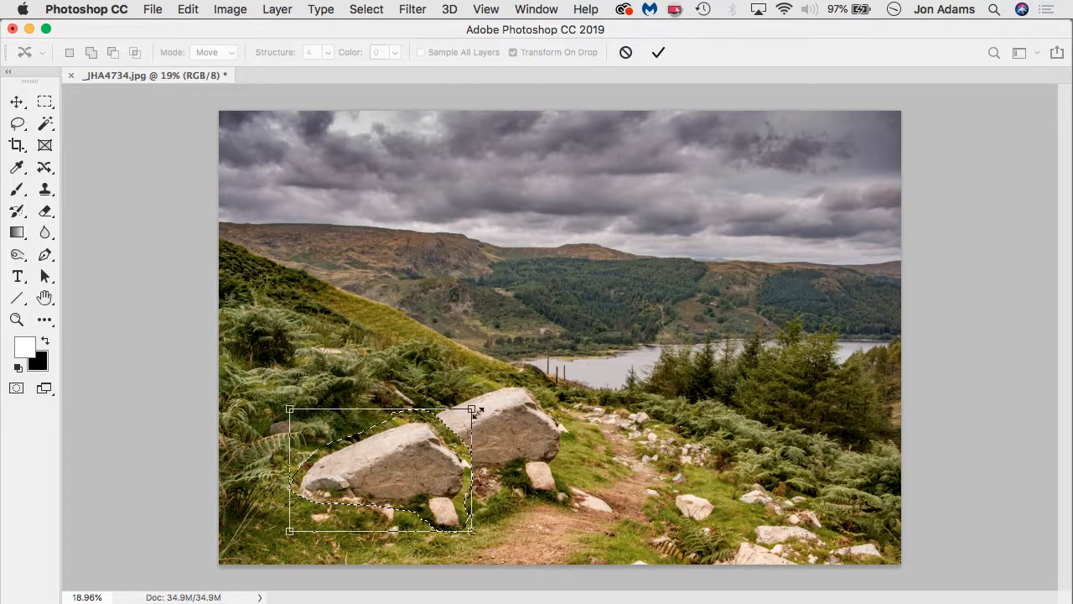
Enlarge the relocated boulder from its upper-right corner, shift it slightly left, apply the move and deselect it
{"action": "left_click_drag", "start_coordinate": [471, 408], "coordinate": [501, 370]}
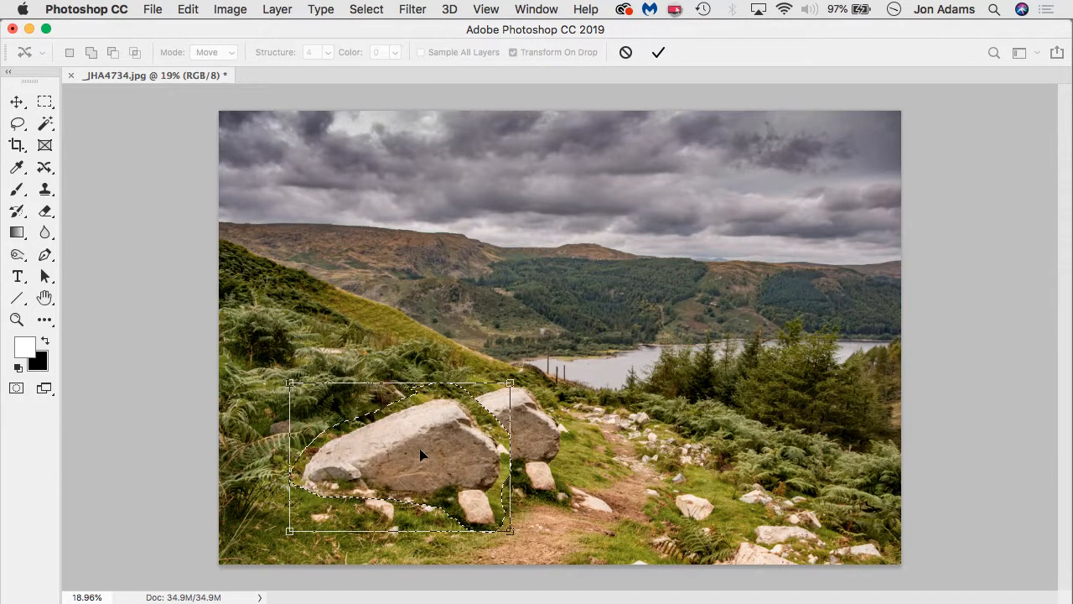
{"action": "left_click_drag", "start_coordinate": [424, 451], "coordinate": [410, 454]}
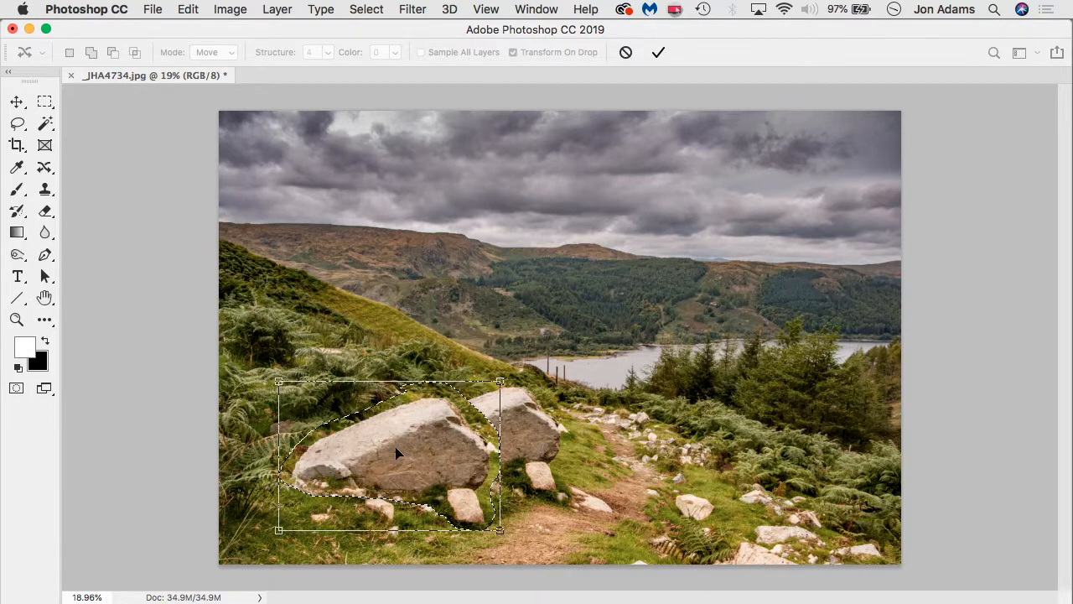
{"action": "key", "text": "Return"}
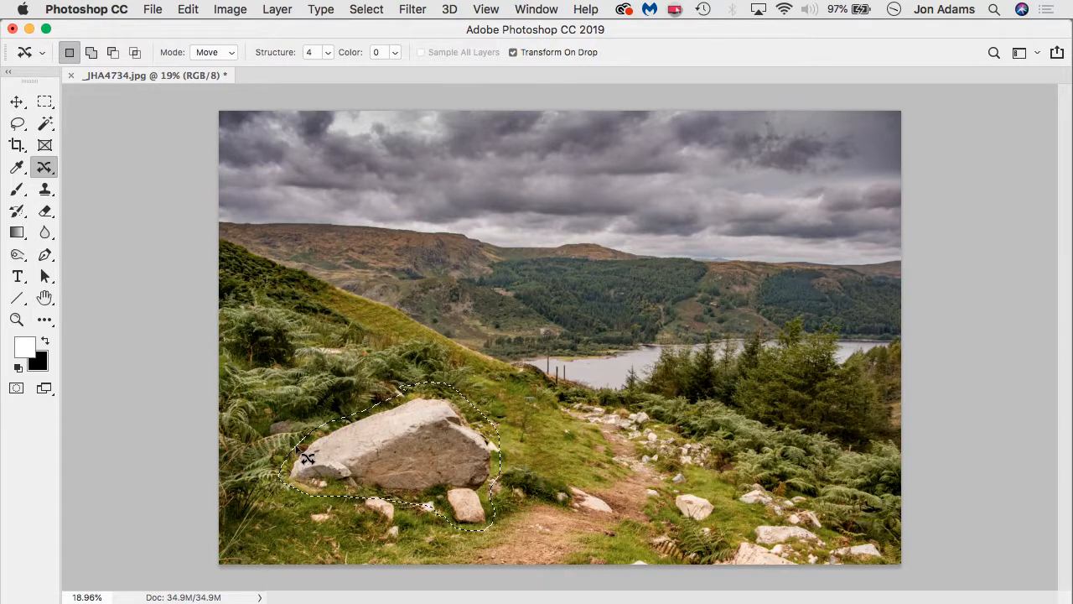
{"action": "key", "text": "super+d"}
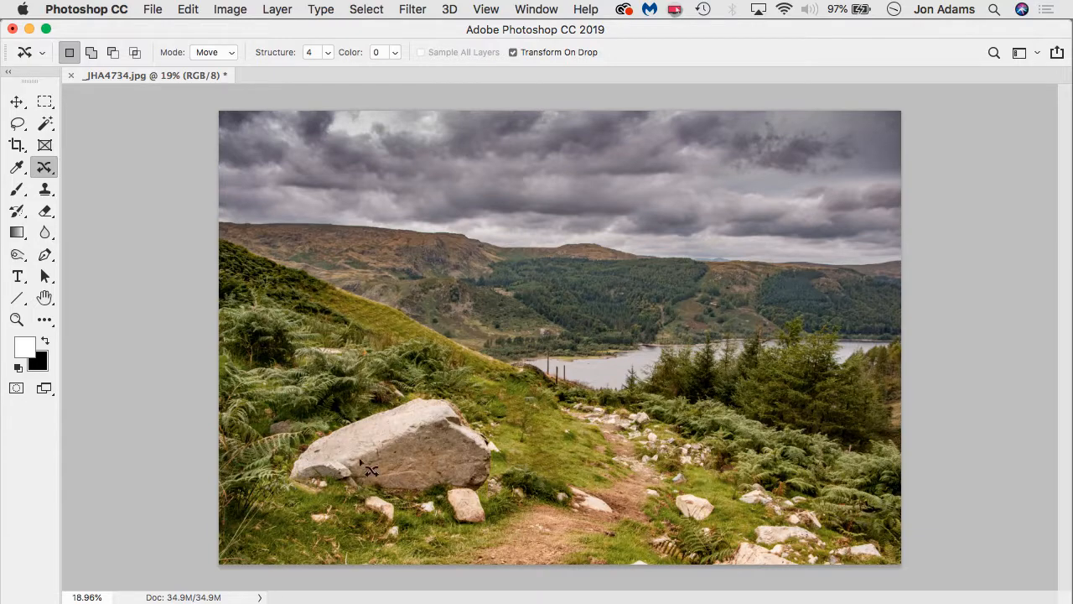
Examine the filled grass where the boulder stood and the blended edges around its new position
{"action": "scroll", "coordinate": [377, 470], "scroll_direction": "up", "scroll_amount": 5}
{"action": "scroll", "coordinate": [440, 469], "scroll_direction": "up", "scroll_amount": 4}
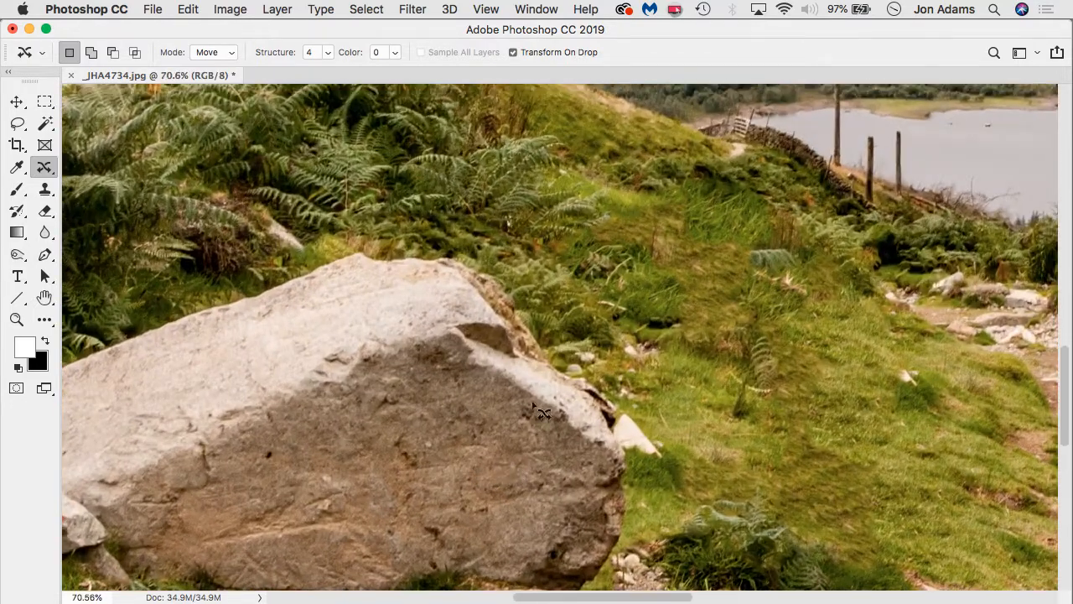
{"action": "left_click_drag", "start_coordinate": [546, 383], "coordinate": [373, 313]}
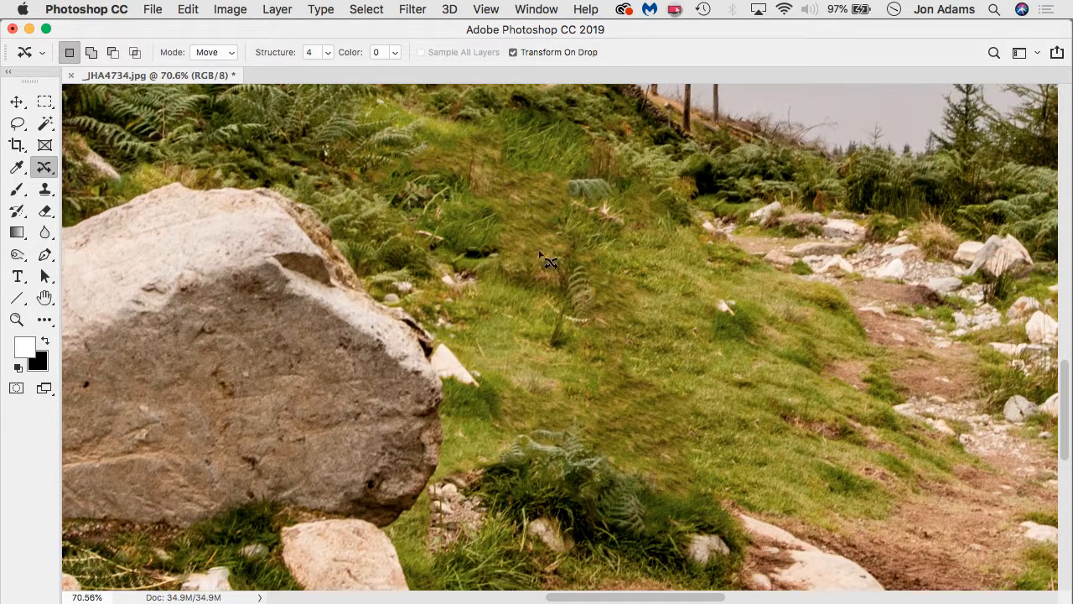
{"action": "scroll", "coordinate": [546, 240], "scroll_direction": "up", "scroll_amount": 4}
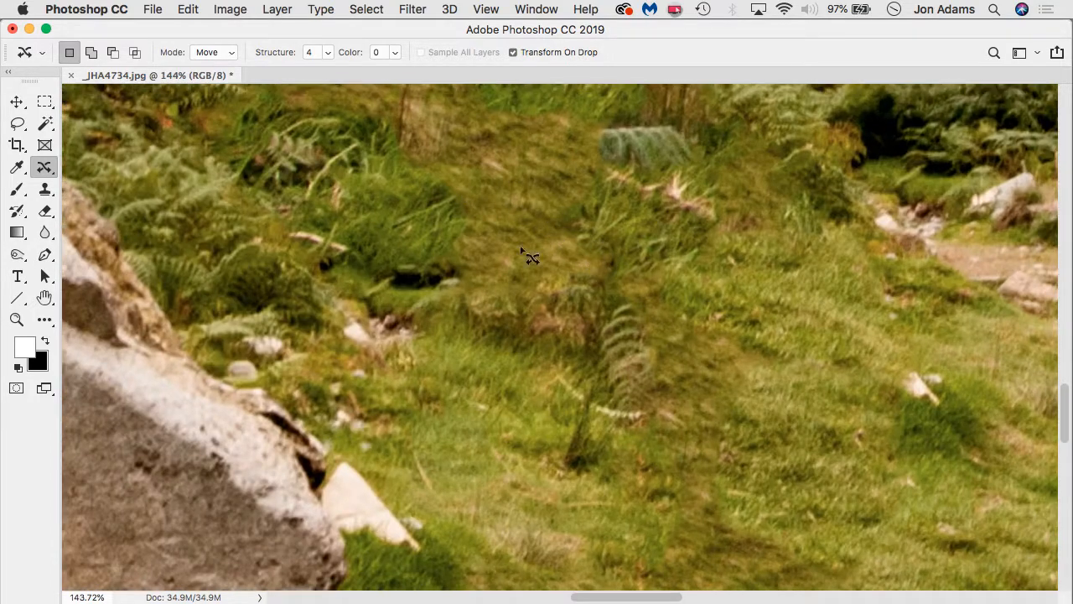
{"action": "scroll", "coordinate": [475, 374], "scroll_direction": "up", "scroll_amount": 5}
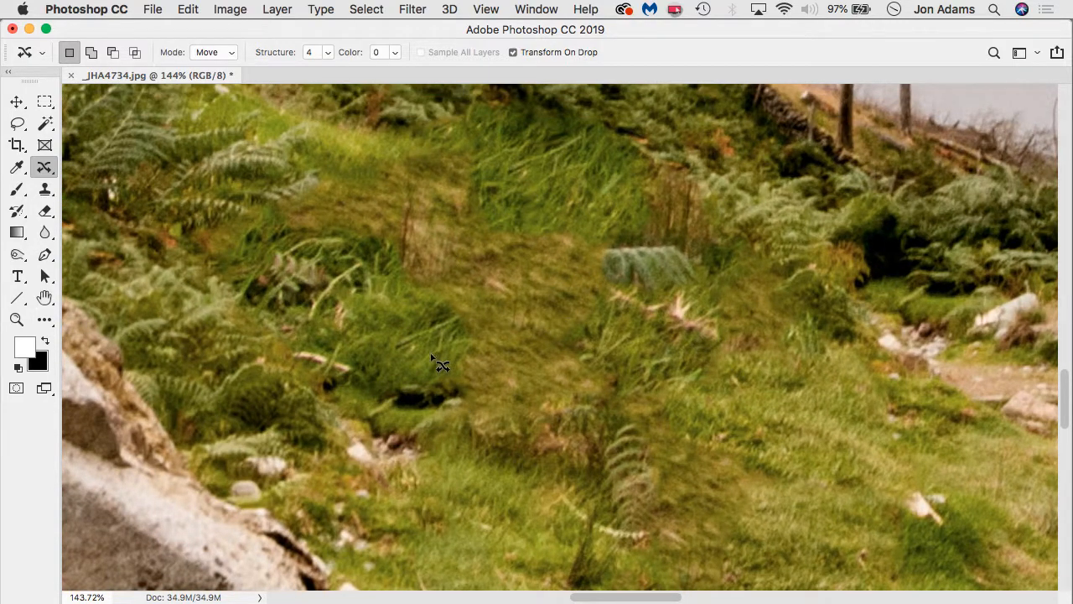
{"action": "scroll", "coordinate": [427, 343], "scroll_direction": "down", "scroll_amount": 4}
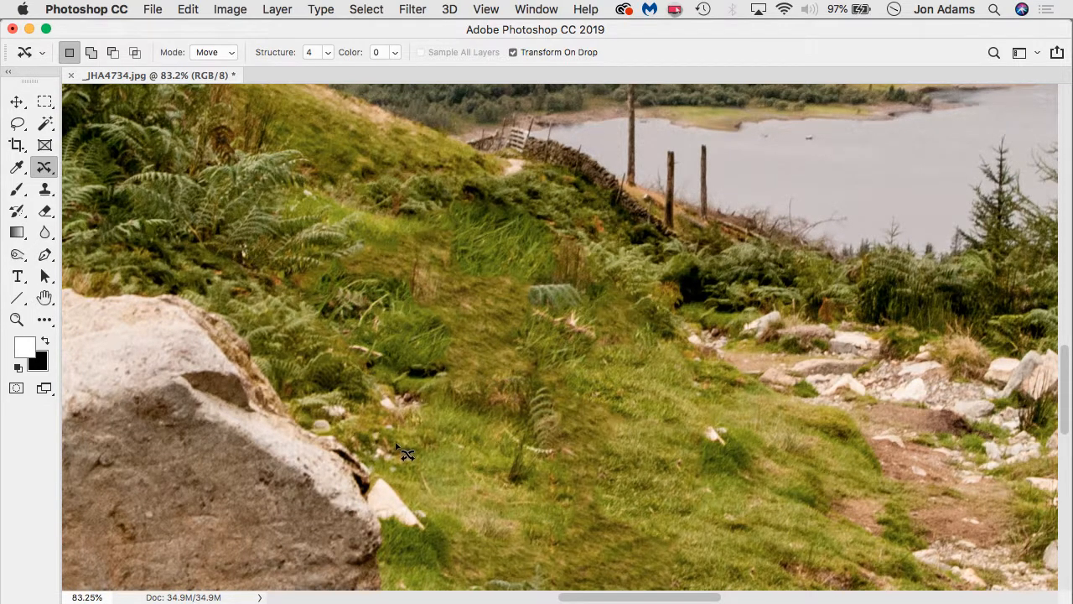
{"action": "scroll", "coordinate": [406, 451], "scroll_direction": "down", "scroll_amount": 1}
{"action": "left_click_drag", "start_coordinate": [369, 448], "coordinate": [557, 209]}
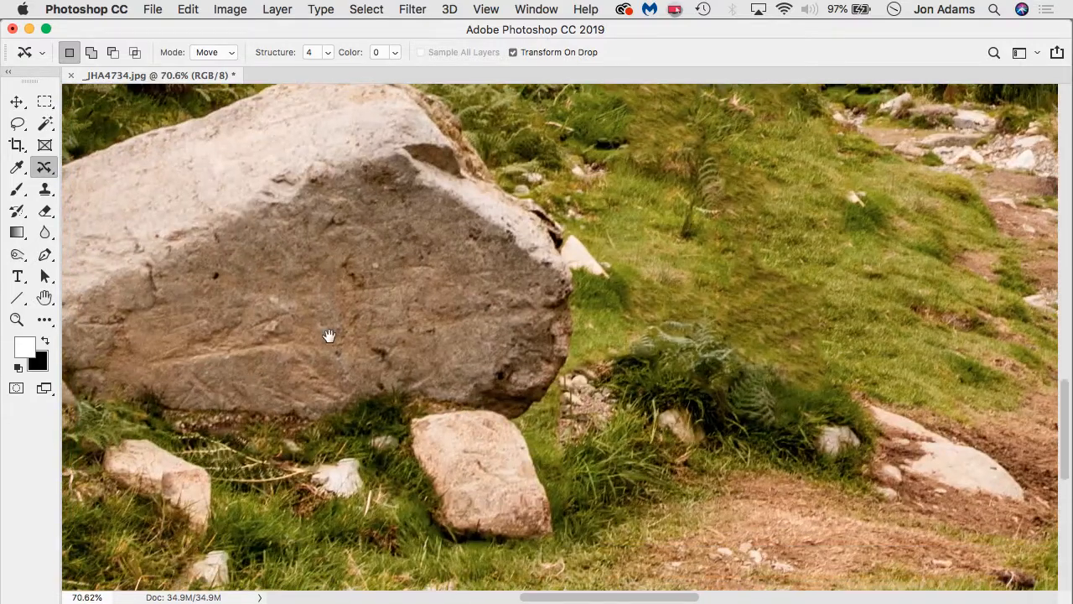
{"action": "left_click_drag", "start_coordinate": [328, 335], "coordinate": [524, 254]}
{"action": "left_click_drag", "start_coordinate": [209, 403], "coordinate": [500, 398]}
{"action": "left_click_drag", "start_coordinate": [323, 244], "coordinate": [310, 436]}
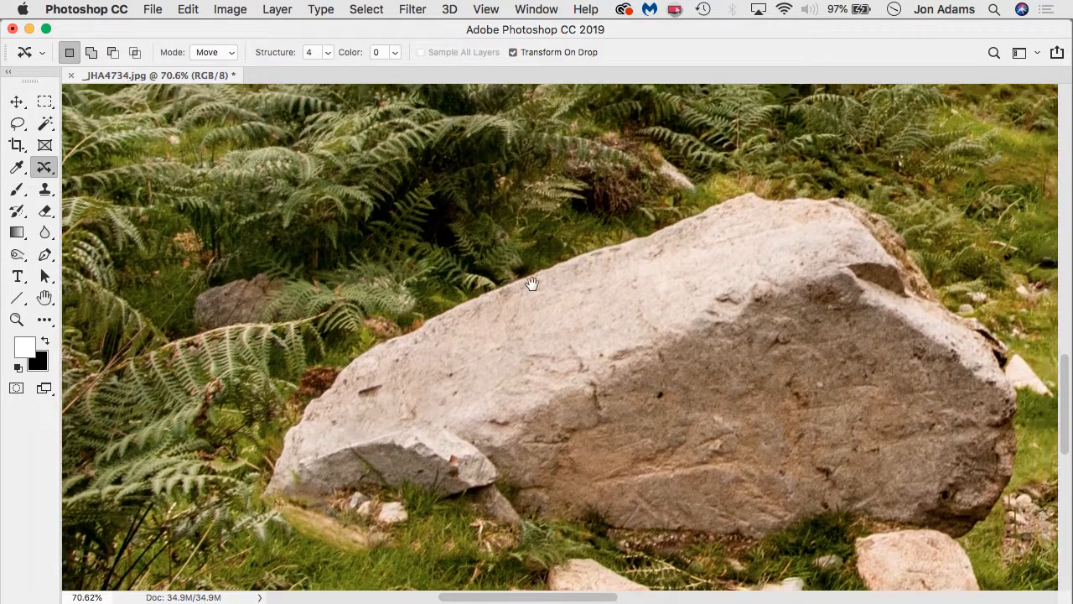
{"action": "left_click_drag", "start_coordinate": [532, 284], "coordinate": [515, 282]}
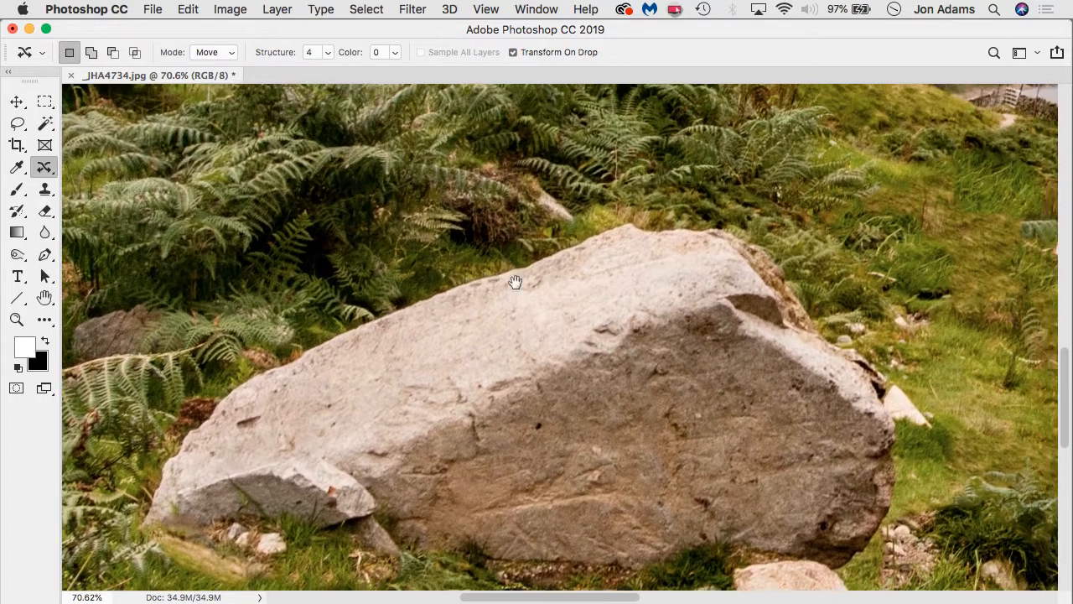
{"action": "key", "text": "super+0"}
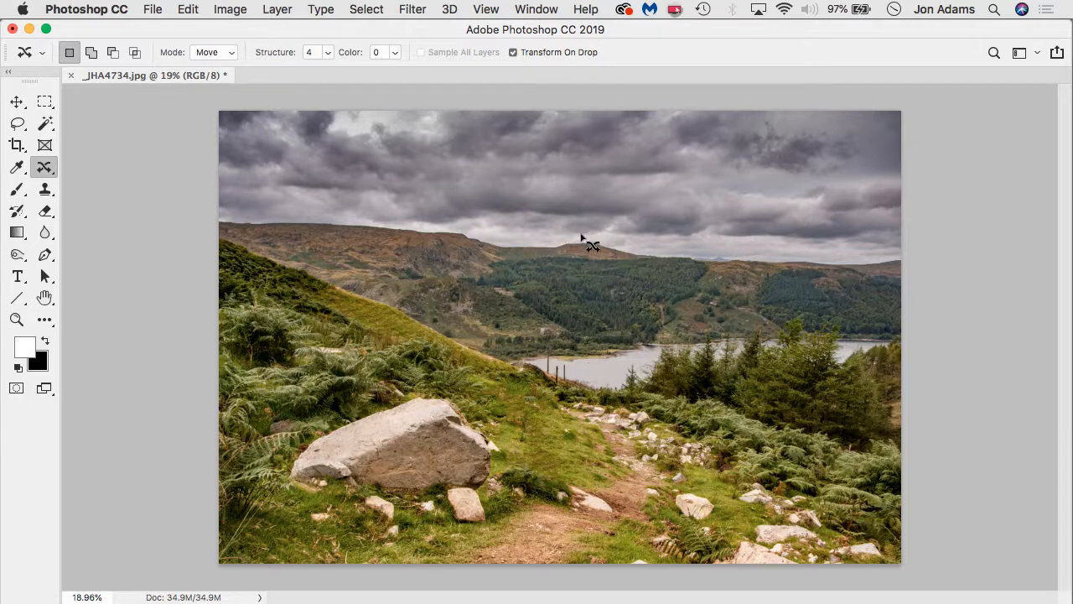
Outline the forested hill above the lake, move it right along the ridge with Content-Aware Move, apply it and deselect
{"action": "mouse_move", "coordinate": [578, 234]}
{"action": "left_mouse_down"}
{"action": "mouse_move", "coordinate": [498, 244]}
{"action": "mouse_move", "coordinate": [484, 269]}
{"action": "mouse_move", "coordinate": [494, 290]}
{"action": "mouse_move", "coordinate": [566, 341]}
{"action": "mouse_move", "coordinate": [650, 345]}
{"action": "mouse_move", "coordinate": [712, 277]}
{"action": "mouse_move", "coordinate": [701, 251]}
{"action": "mouse_move", "coordinate": [580, 235]}
{"action": "left_mouse_up"}
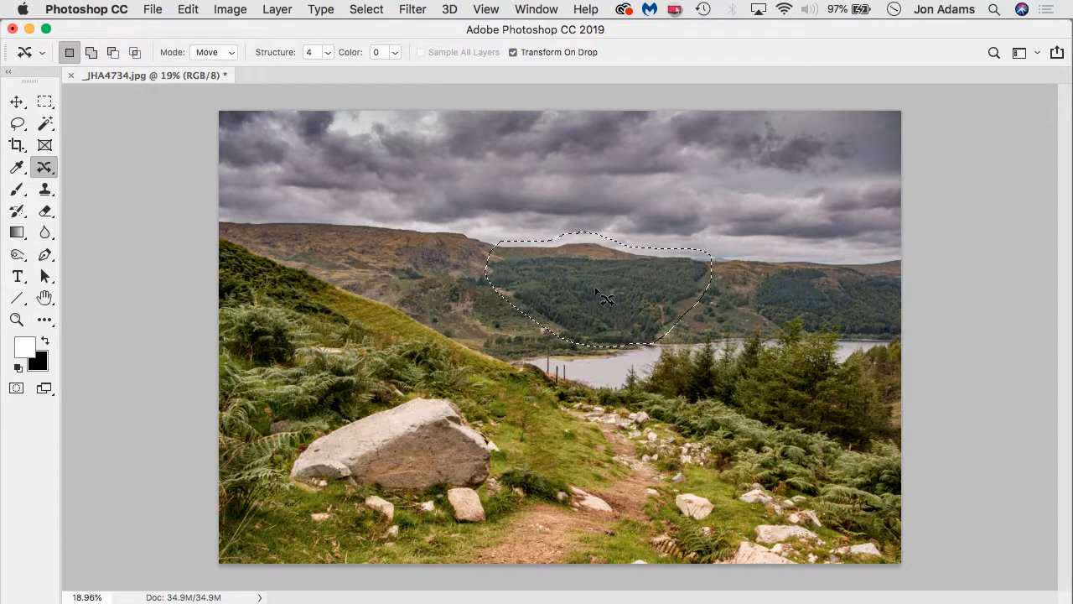
{"action": "left_click_drag", "start_coordinate": [610, 286], "coordinate": [745, 287]}
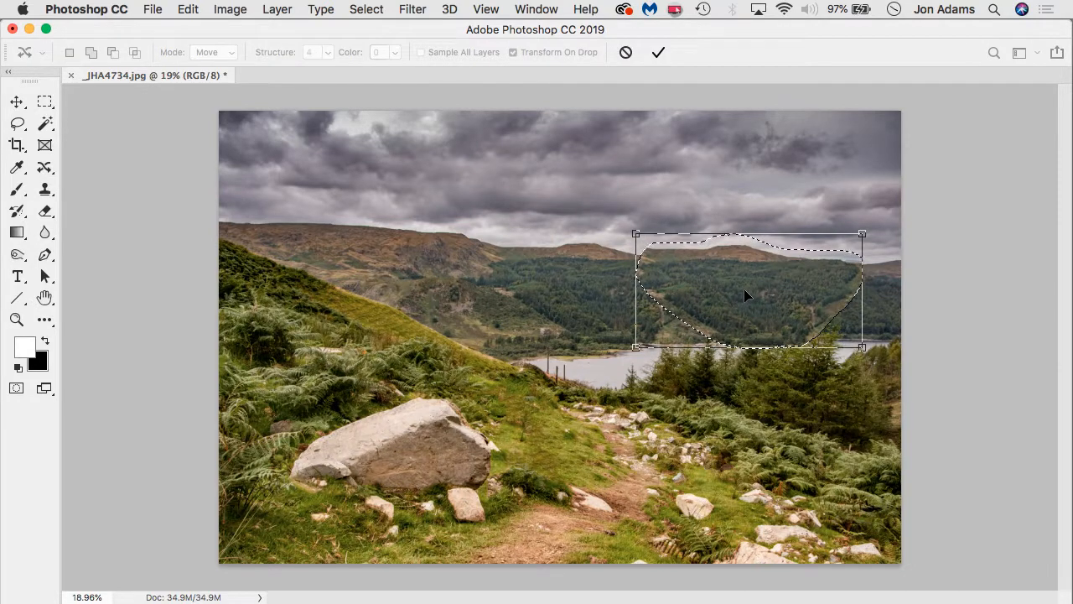
{"action": "key", "text": "Return"}
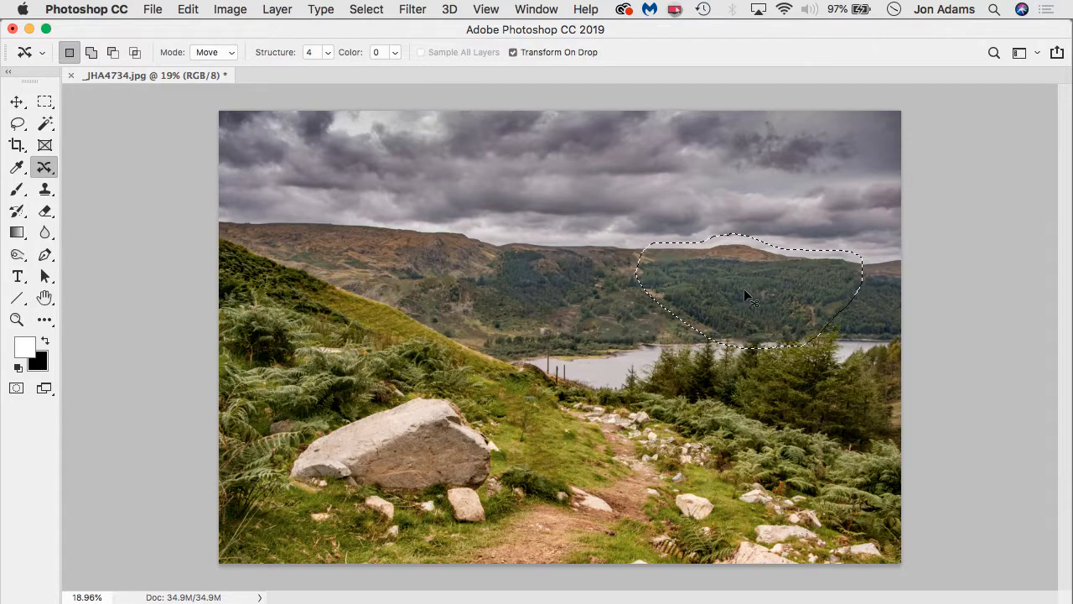
{"action": "left_click_drag", "start_coordinate": [744, 293], "coordinate": [749, 247]}
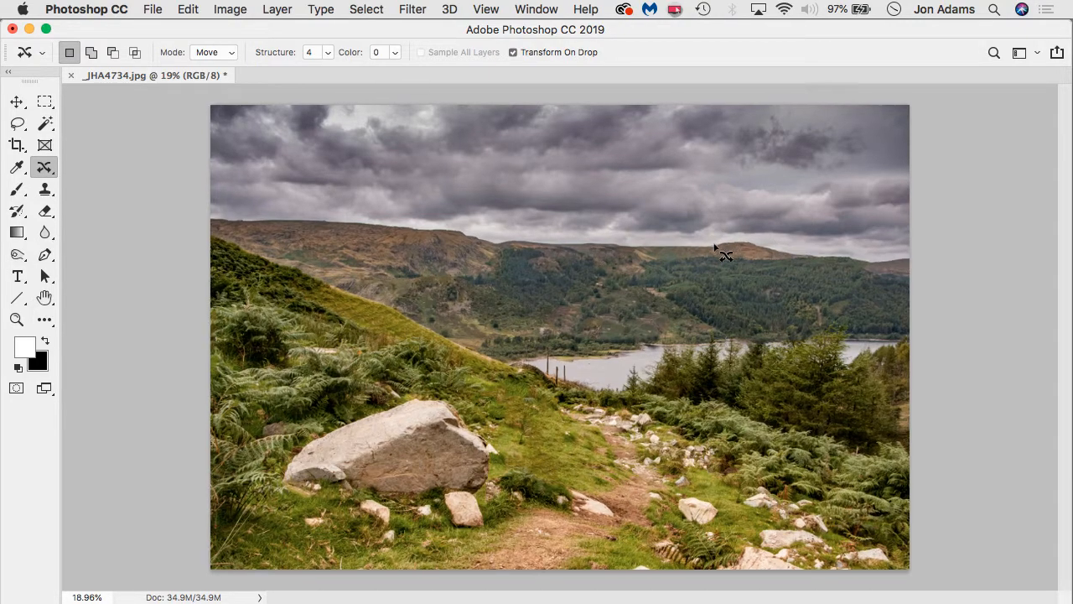
Examine the relocated hill's skyline, forest and shoreline blending, and the filled hillside it left behind
{"action": "scroll", "coordinate": [717, 249], "scroll_direction": "up", "scroll_amount": 10}
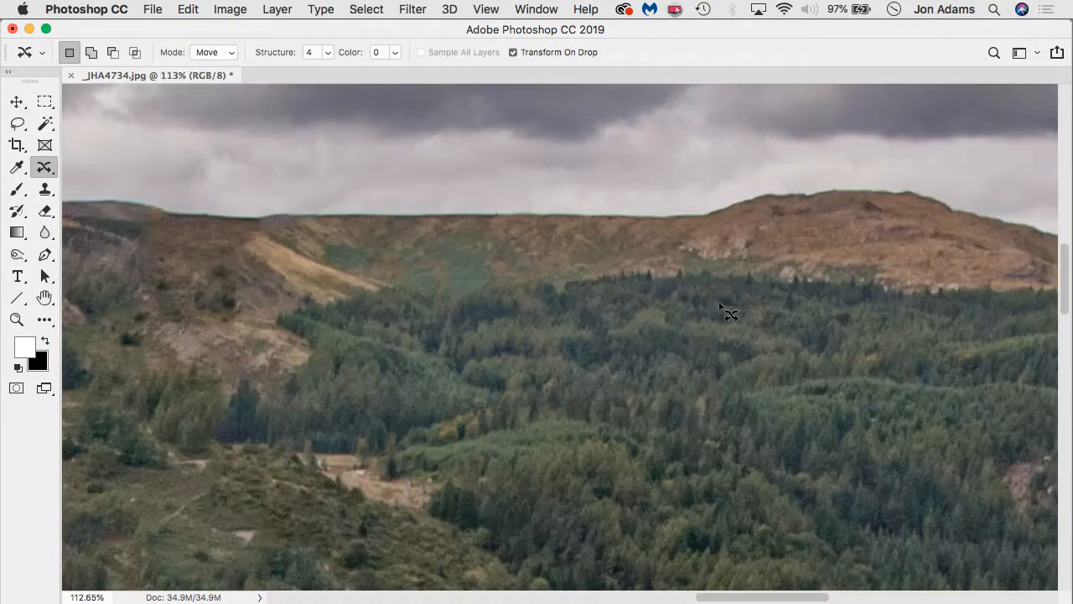
{"action": "left_click_drag", "start_coordinate": [495, 260], "coordinate": [797, 249]}
{"action": "scroll", "coordinate": [491, 267], "scroll_direction": "down", "scroll_amount": 10}
{"action": "scroll", "coordinate": [618, 297], "scroll_direction": "right", "scroll_amount": 5}
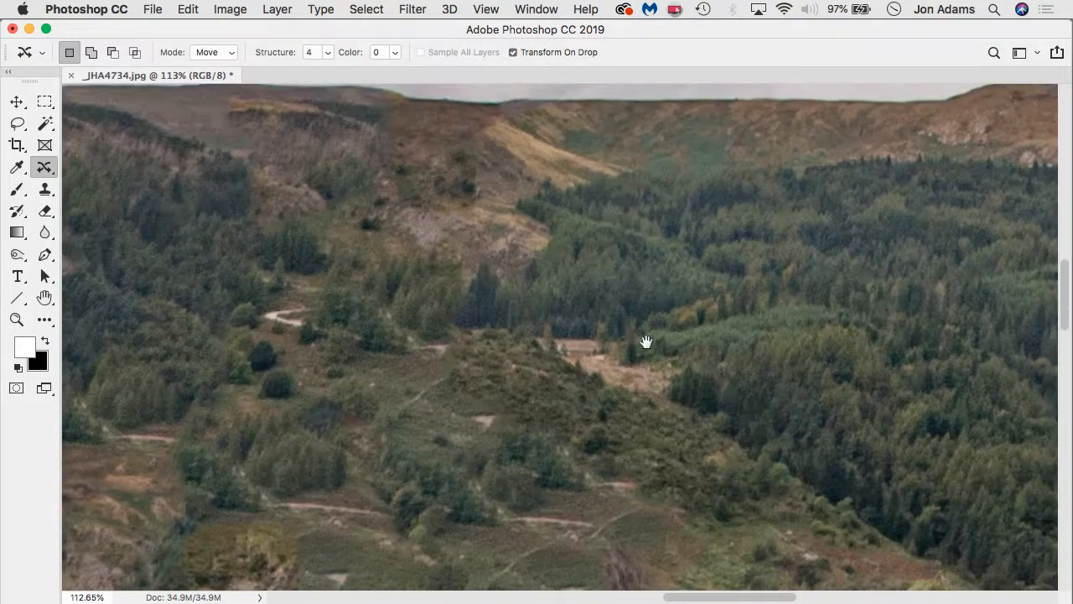
{"action": "scroll", "coordinate": [819, 369], "scroll_direction": "up", "scroll_amount": 10}
{"action": "scroll", "coordinate": [651, 314], "scroll_direction": "right", "scroll_amount": 5}
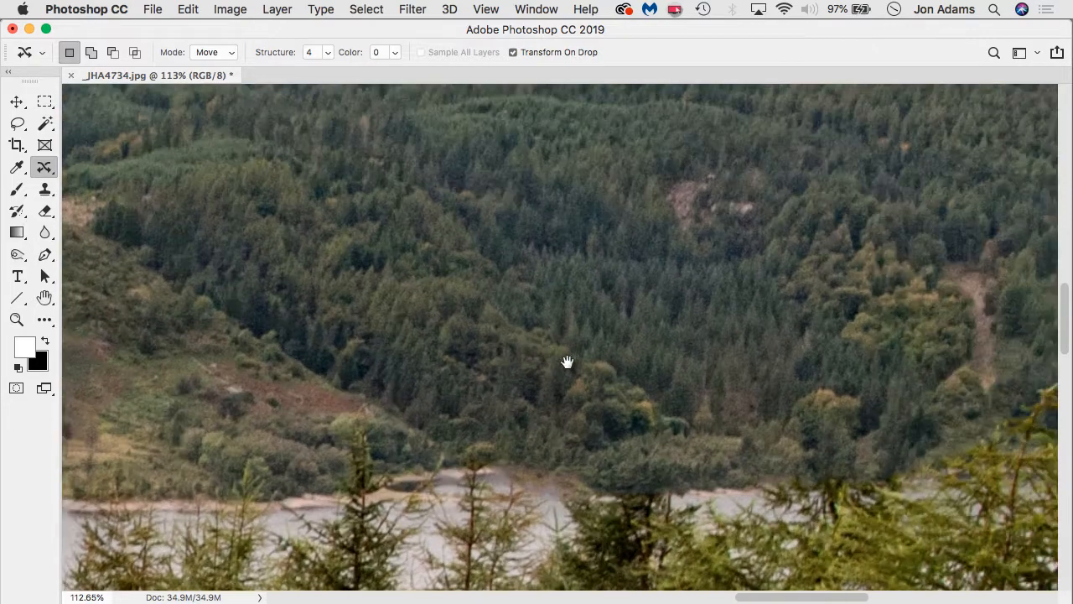
{"action": "scroll", "coordinate": [714, 333], "scroll_direction": "up", "scroll_amount": 5}
{"action": "scroll", "coordinate": [695, 324], "scroll_direction": "left", "scroll_amount": 5}
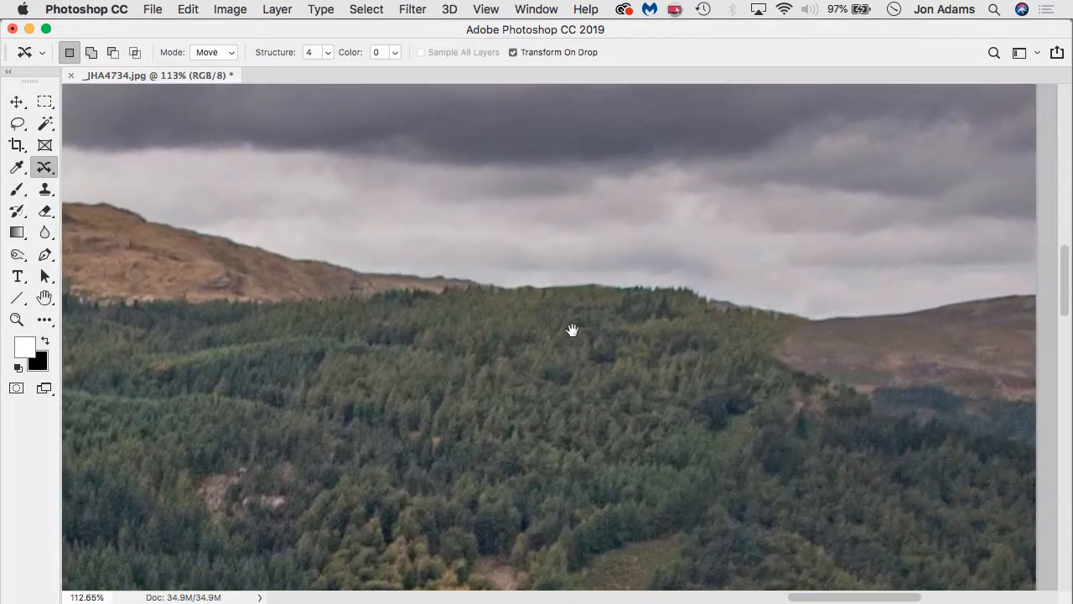
{"action": "scroll", "coordinate": [614, 365], "scroll_direction": "left", "scroll_amount": 10}
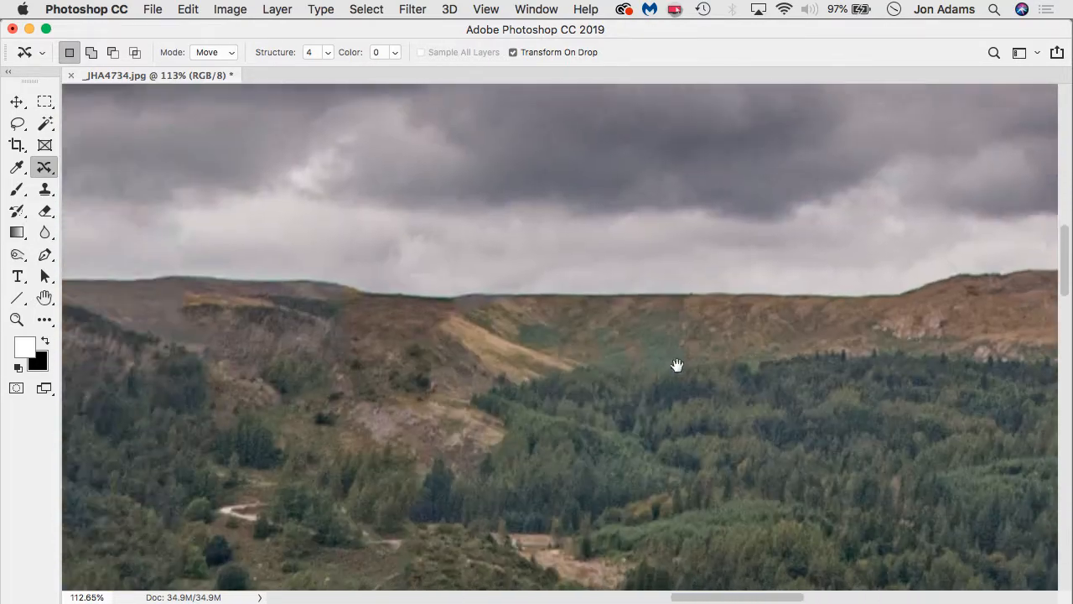
{"action": "scroll", "coordinate": [406, 356], "scroll_direction": "down", "scroll_amount": 10}
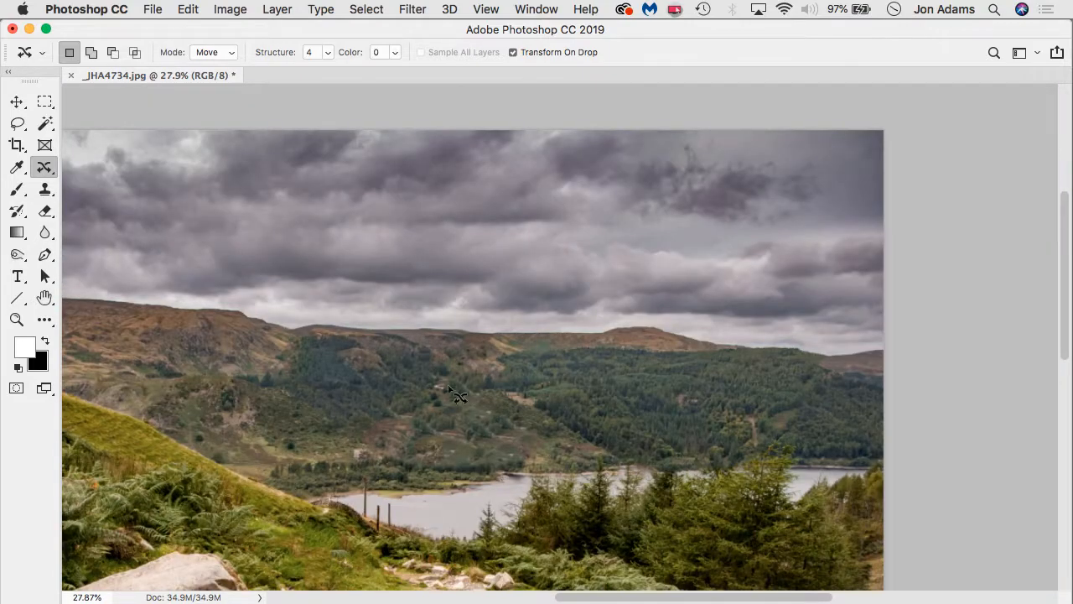
{"action": "left_click_drag", "start_coordinate": [454, 342], "coordinate": [502, 203]}
{"action": "scroll", "coordinate": [487, 313], "scroll_direction": "down", "scroll_amount": 5}
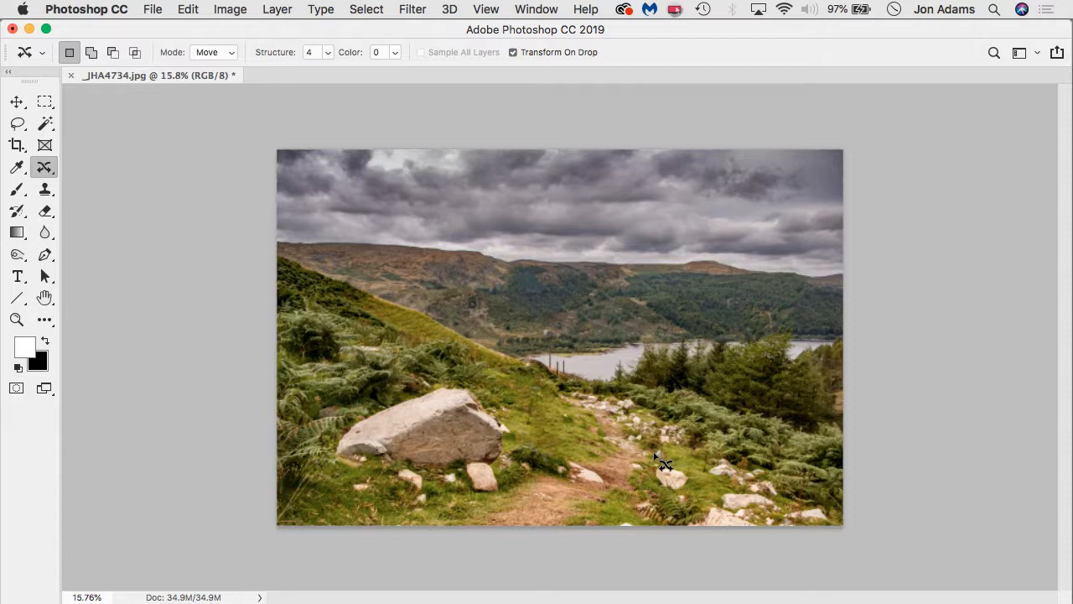
Select the whole image, narrow it from both sides to about 65% width with Content-Aware Scale, and crop the canvas to it
{"action": "left_click", "coordinate": [45, 170]}
{"action": "left_click", "coordinate": [46, 169]}
{"action": "key", "text": "super+a"}
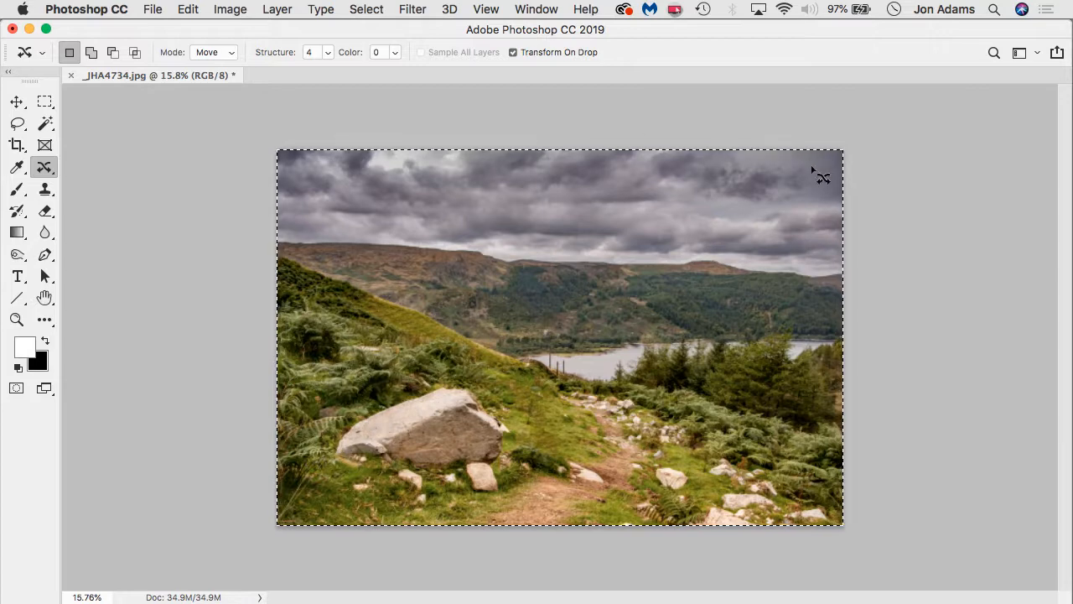
{"action": "left_click", "coordinate": [188, 10]}
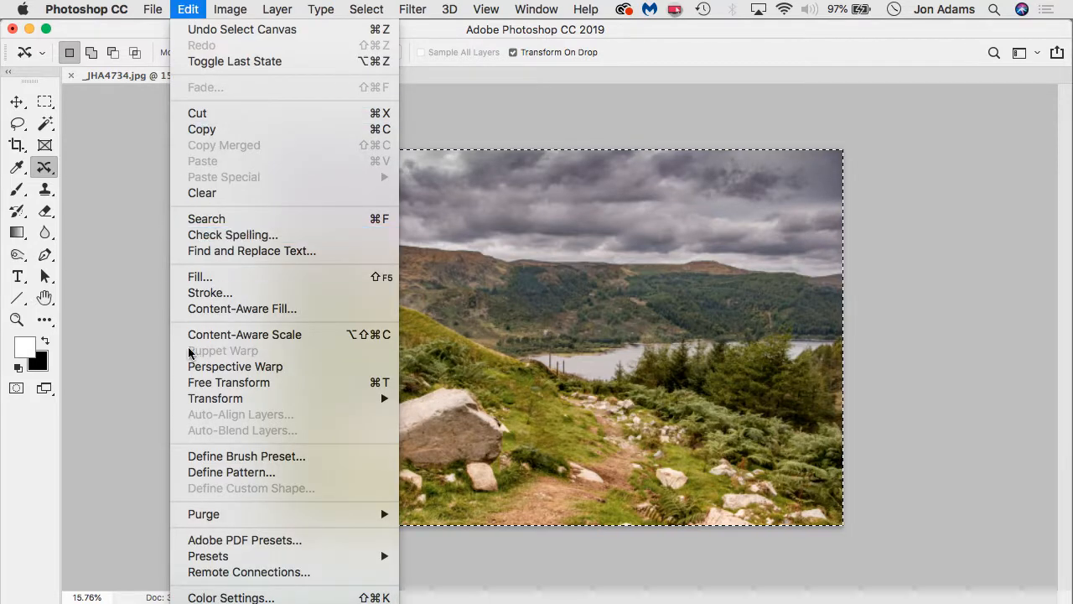
{"action": "left_click", "coordinate": [291, 335]}
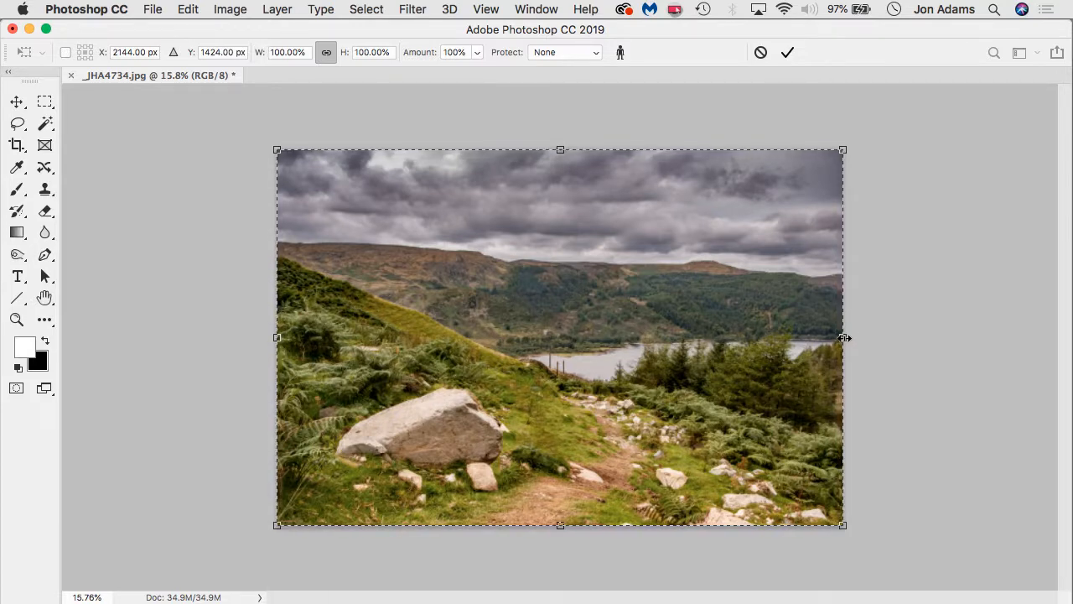
{"action": "left_click_drag", "start_coordinate": [843, 337], "coordinate": [684, 339]}
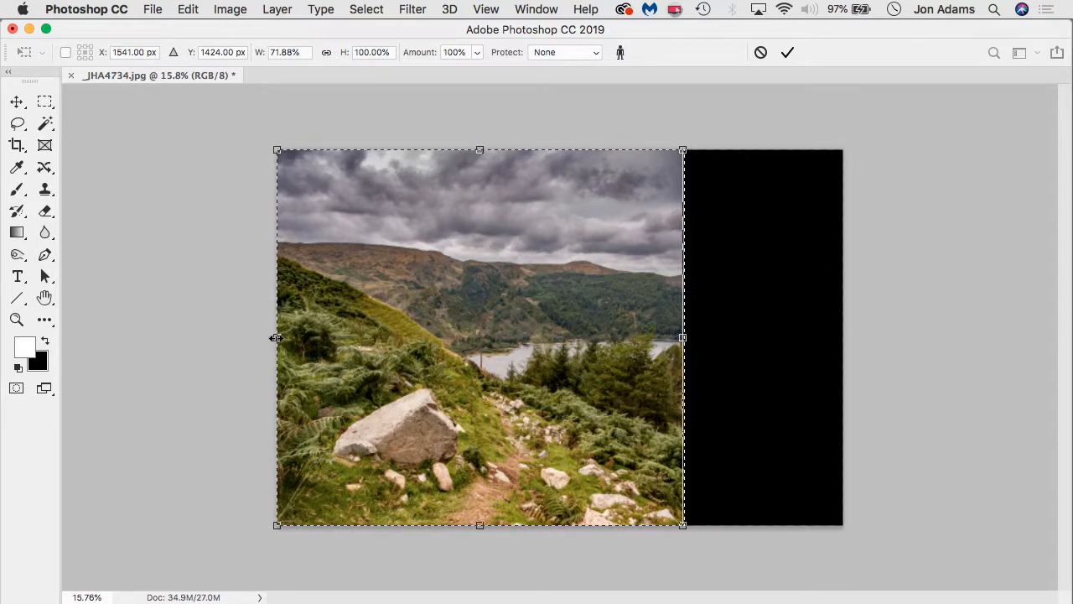
{"action": "left_click_drag", "start_coordinate": [277, 337], "coordinate": [314, 338]}
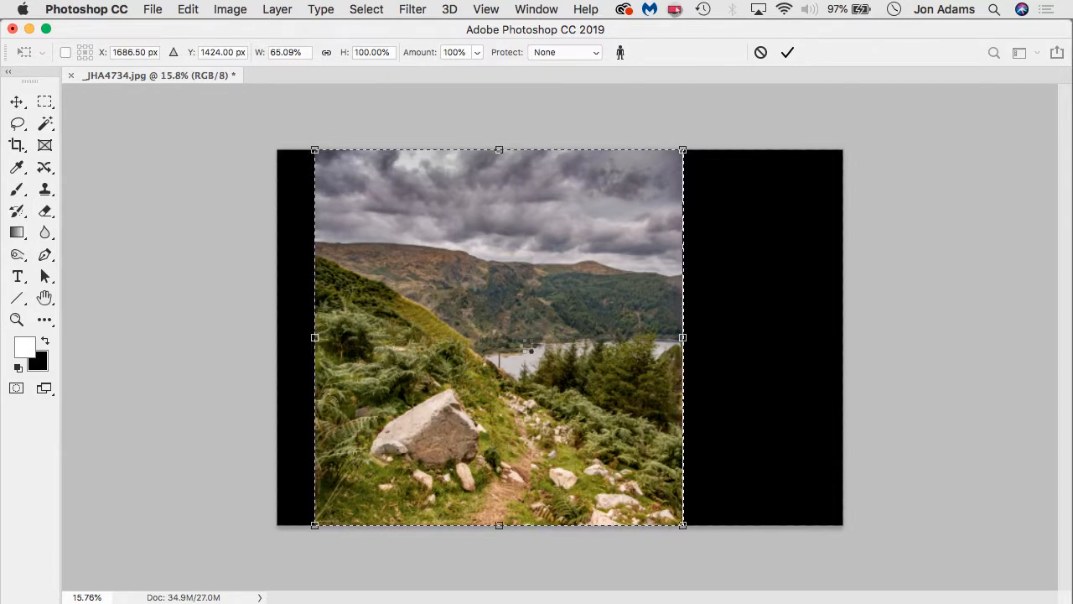
{"action": "key", "text": "Return"}
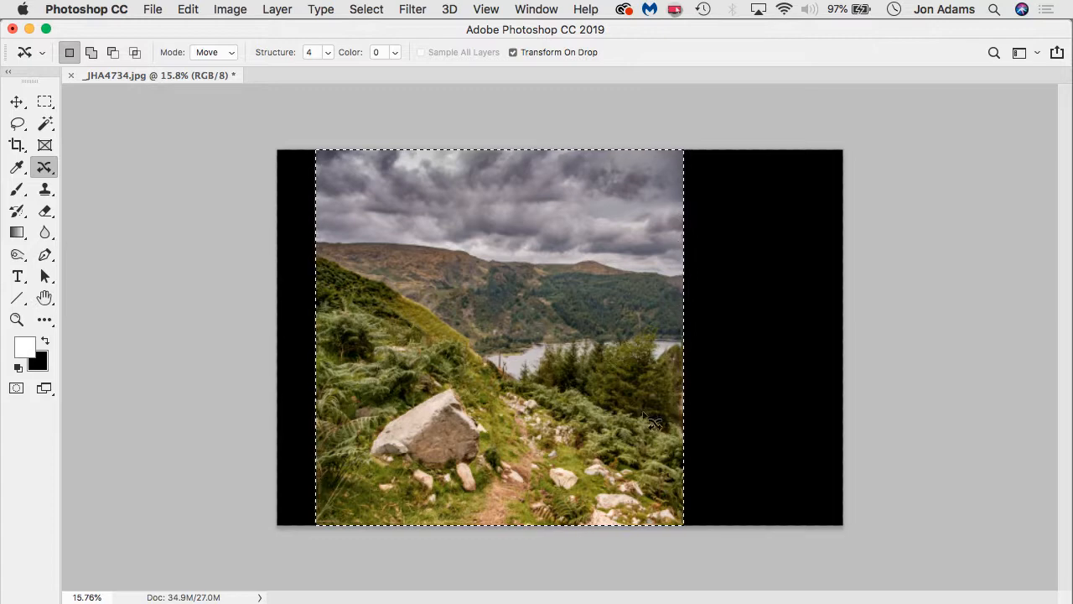
{"action": "left_click", "coordinate": [231, 12]}
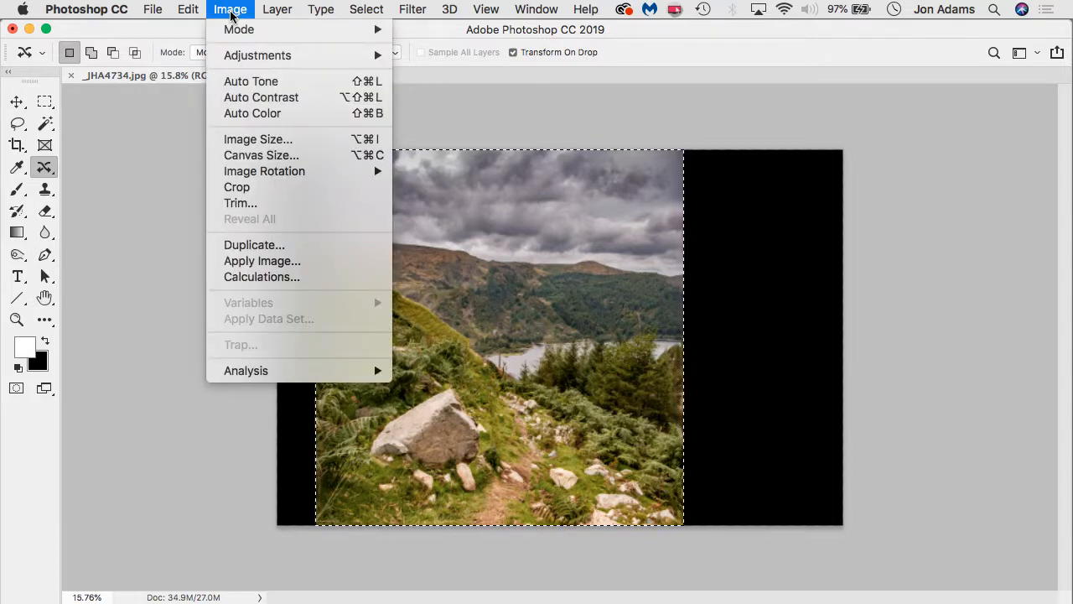
{"action": "left_click", "coordinate": [261, 189]}
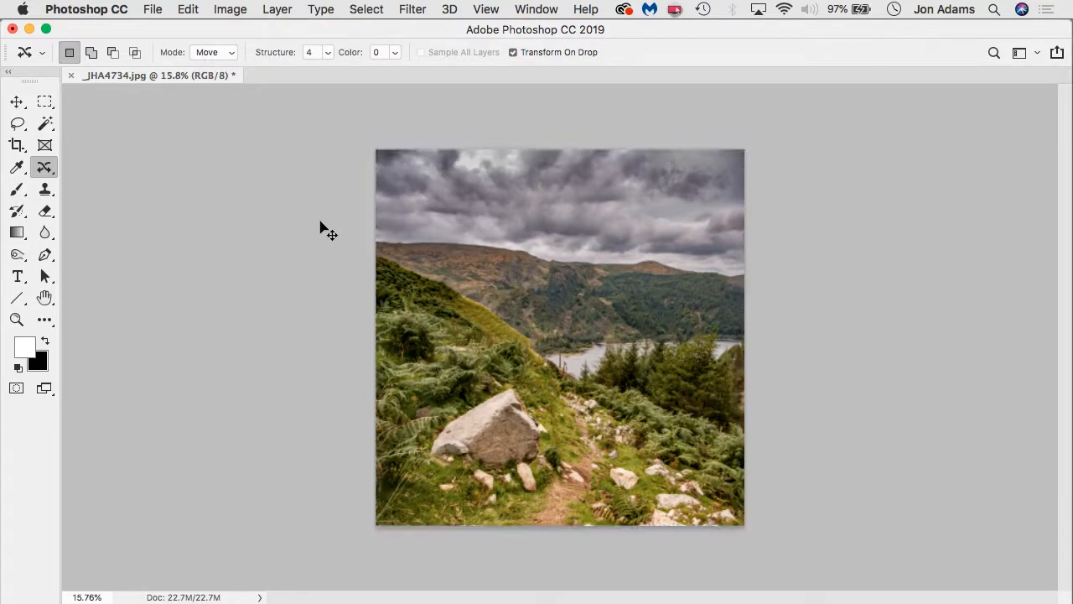
Examine the narrowed photo up close along the lakeshore, relocated hill and ridge skyline for scaling artifacts
{"action": "scroll", "coordinate": [586, 352], "scroll_direction": "up", "scroll_amount": 10}
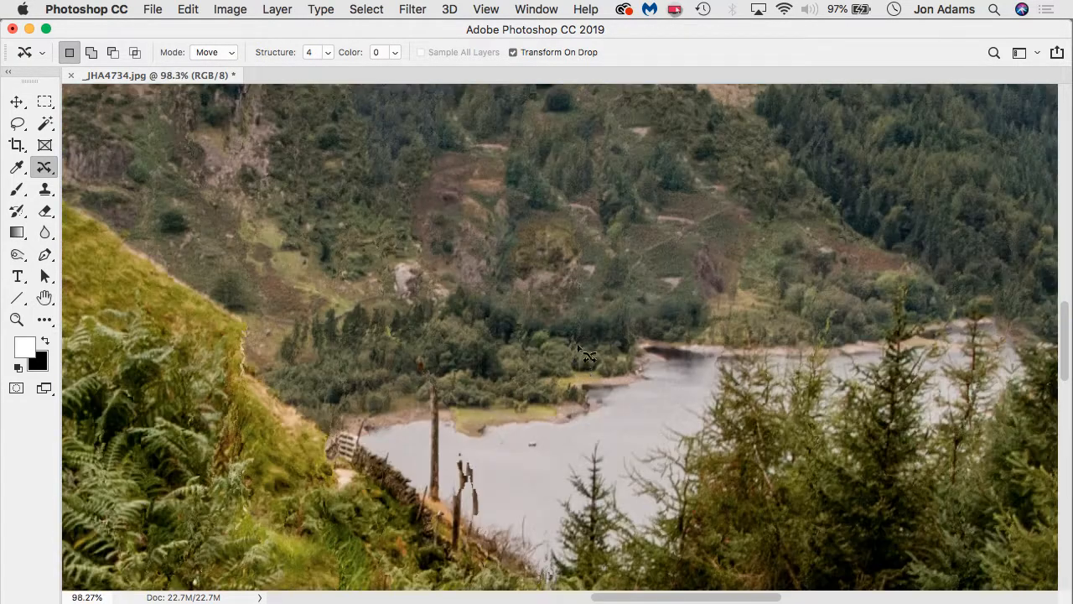
{"action": "left_click_drag", "start_coordinate": [657, 220], "coordinate": [573, 387]}
{"action": "left_click_drag", "start_coordinate": [372, 238], "coordinate": [556, 345]}
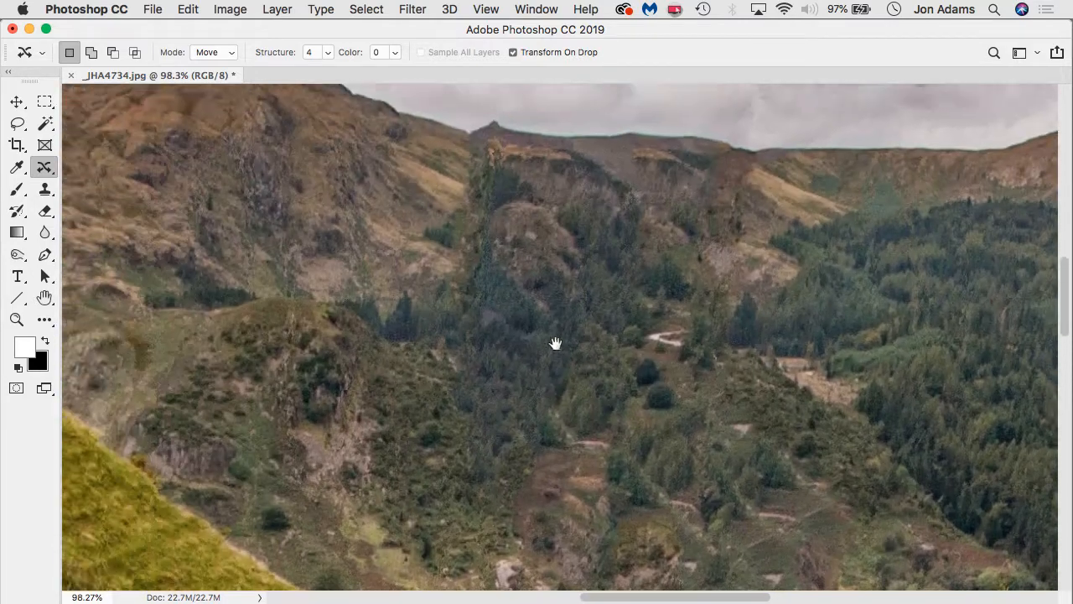
{"action": "left_click_drag", "start_coordinate": [460, 322], "coordinate": [621, 351]}
{"action": "left_click_drag", "start_coordinate": [339, 295], "coordinate": [562, 318]}
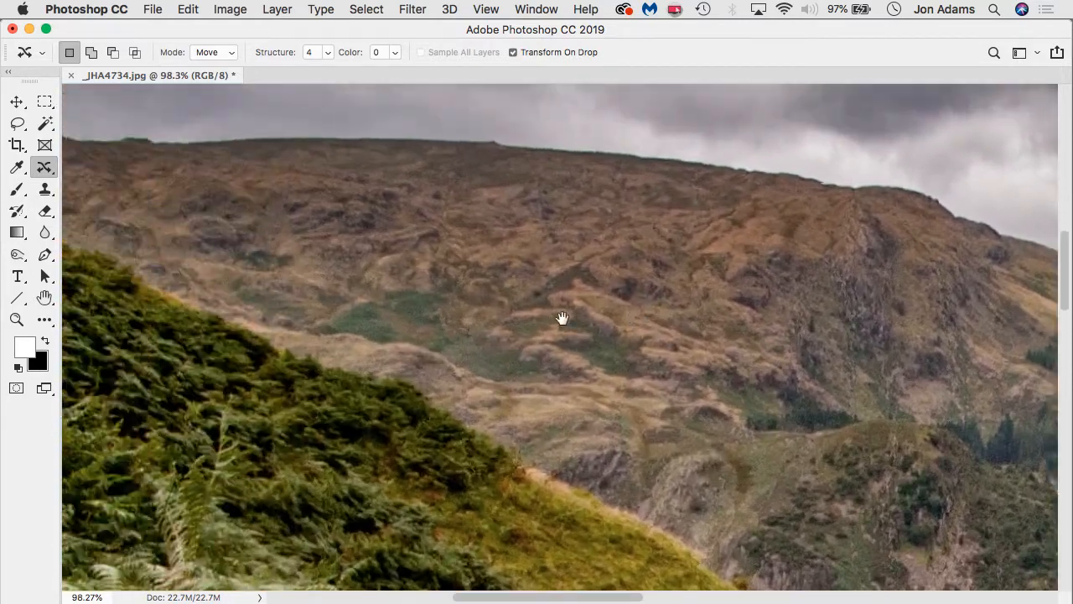
{"action": "left_click_drag", "start_coordinate": [426, 309], "coordinate": [560, 276]}
Examine the foreground bracken, boulder, stony path and ferns up close for distortion, and review the whole recomposed photo
{"action": "left_click_drag", "start_coordinate": [380, 508], "coordinate": [579, 268]}
{"action": "left_click_drag", "start_coordinate": [784, 559], "coordinate": [591, 335]}
{"action": "left_click_drag", "start_coordinate": [809, 478], "coordinate": [654, 376]}
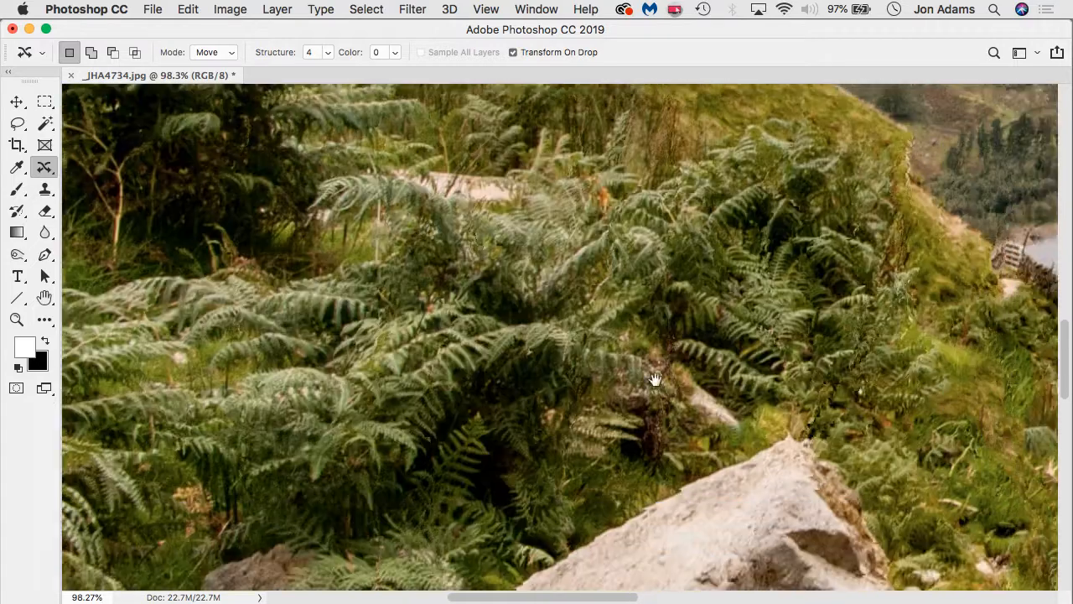
{"action": "left_click_drag", "start_coordinate": [773, 409], "coordinate": [587, 220]}
{"action": "left_click_drag", "start_coordinate": [480, 430], "coordinate": [653, 329]}
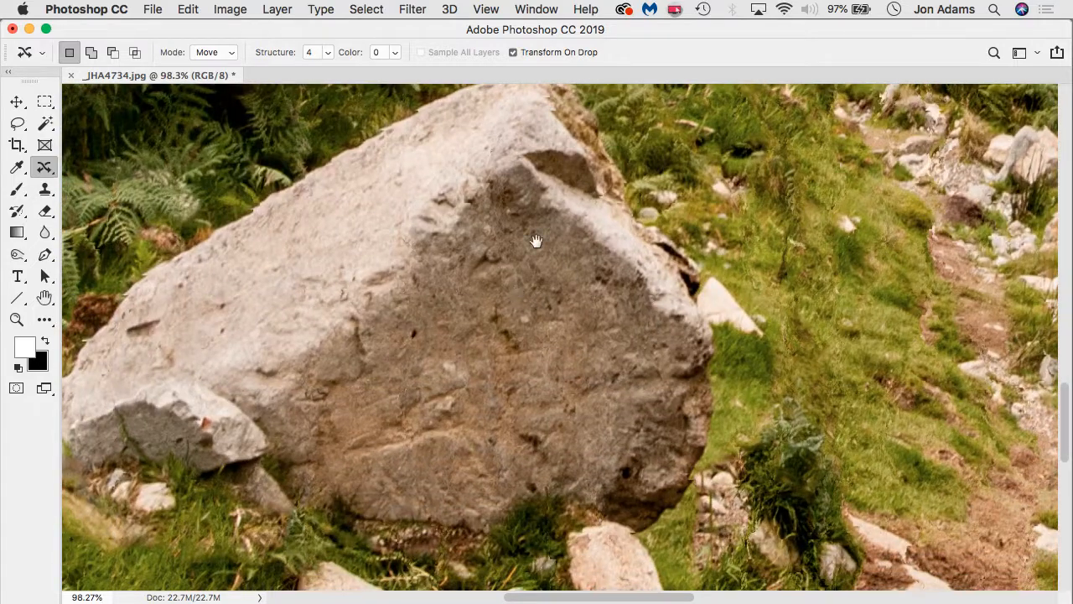
{"action": "left_click_drag", "start_coordinate": [652, 381], "coordinate": [251, 372]}
{"action": "left_click_drag", "start_coordinate": [670, 362], "coordinate": [405, 359]}
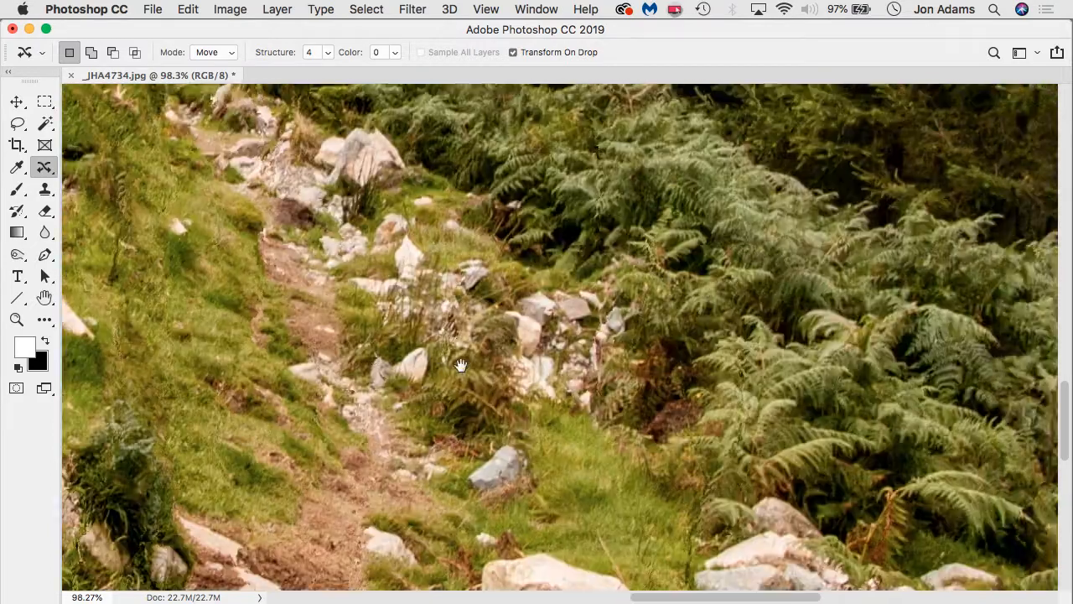
{"action": "left_click_drag", "start_coordinate": [838, 351], "coordinate": [360, 336]}
{"action": "left_click_drag", "start_coordinate": [512, 287], "coordinate": [931, 320]}
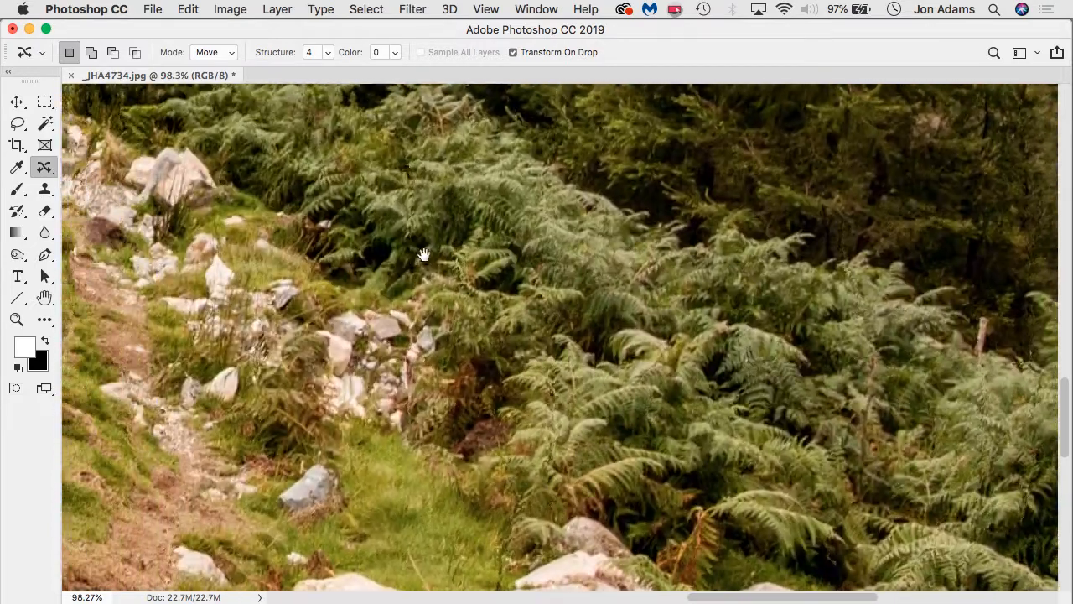
{"action": "left_click_drag", "start_coordinate": [437, 272], "coordinate": [717, 423]}
{"action": "left_click_drag", "start_coordinate": [490, 314], "coordinate": [595, 317]}
{"action": "scroll", "coordinate": [590, 312], "scroll_direction": "down", "scroll_amount": 5}
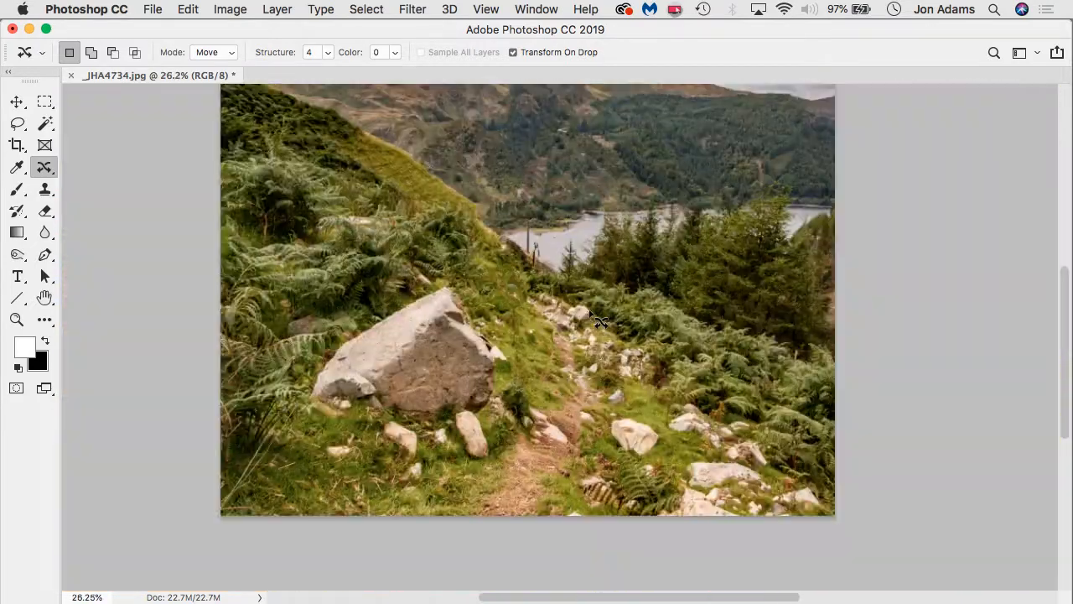
{"action": "scroll", "coordinate": [591, 315], "scroll_direction": "down", "scroll_amount": 1}
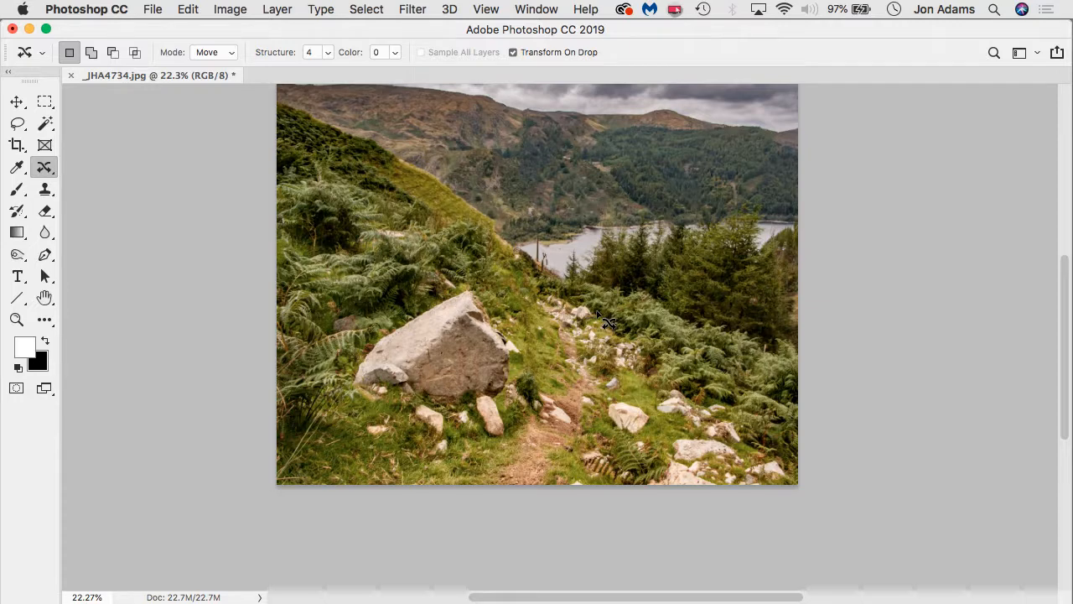
{"action": "scroll", "coordinate": [598, 317], "scroll_direction": "down", "scroll_amount": 1}
{"action": "scroll", "coordinate": [597, 317], "scroll_direction": "down", "scroll_amount": 1}
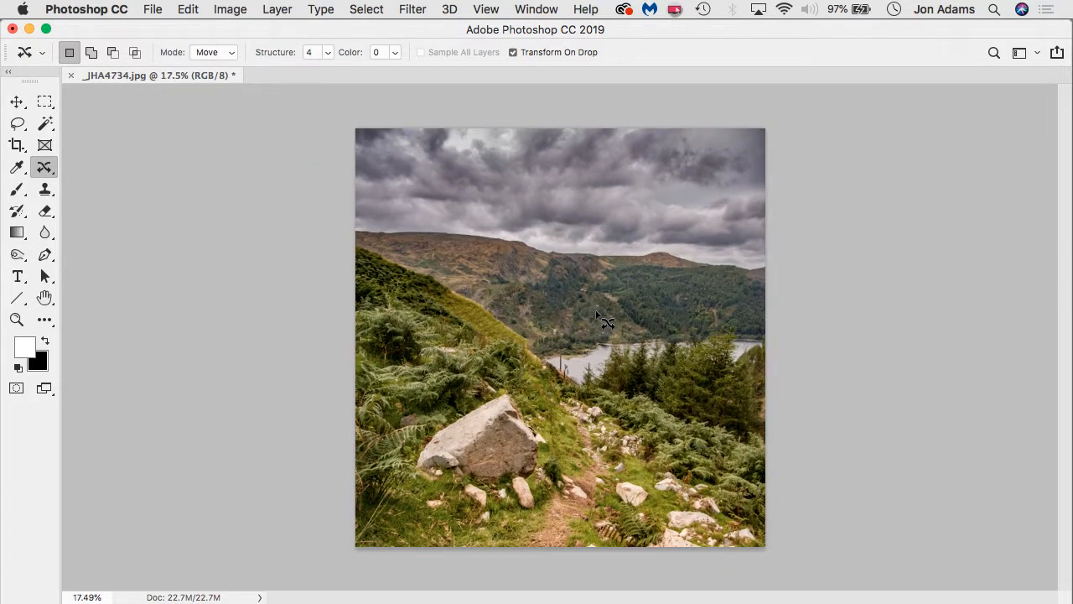